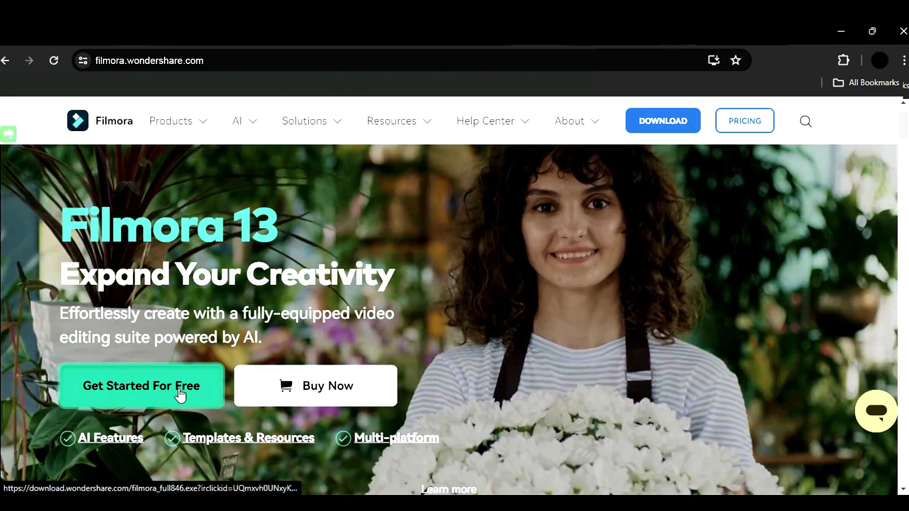
Step: Download and launch filmora_setup_full846.exe, then subscribe with all notifications and like the tutorial video
{"action": "left_click", "coordinate": [182, 393]}
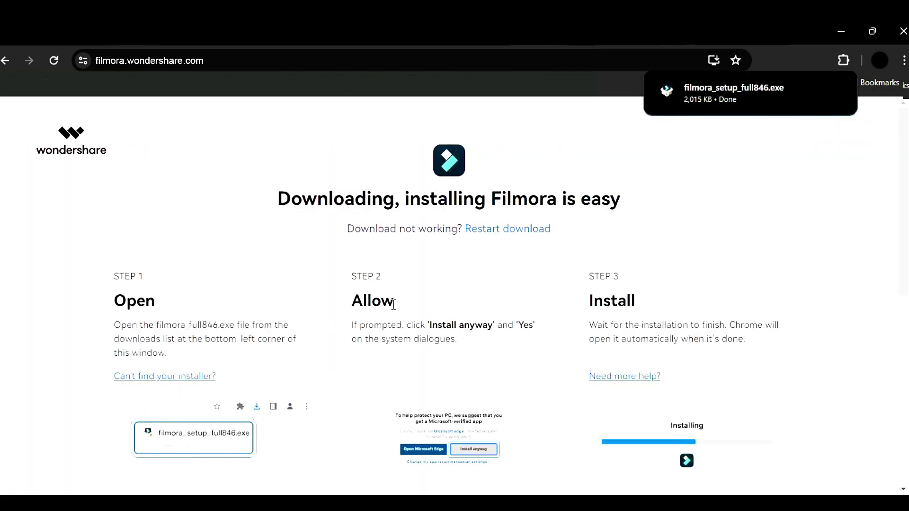
{"action": "left_click", "coordinate": [707, 113]}
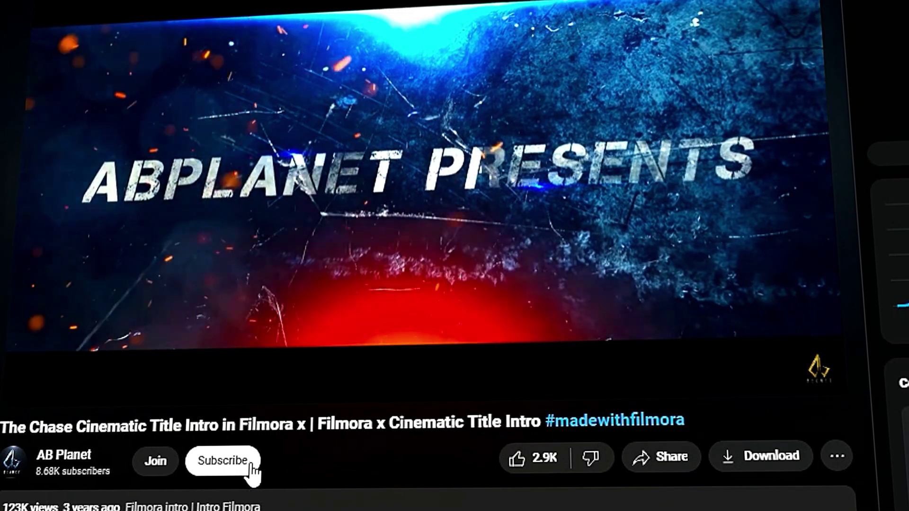
{"action": "left_click", "coordinate": [250, 463]}
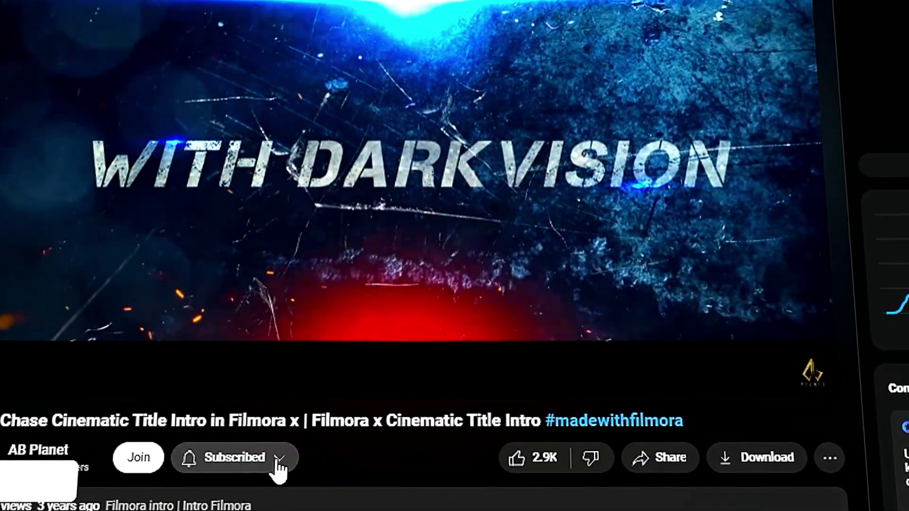
{"action": "left_click", "coordinate": [279, 461]}
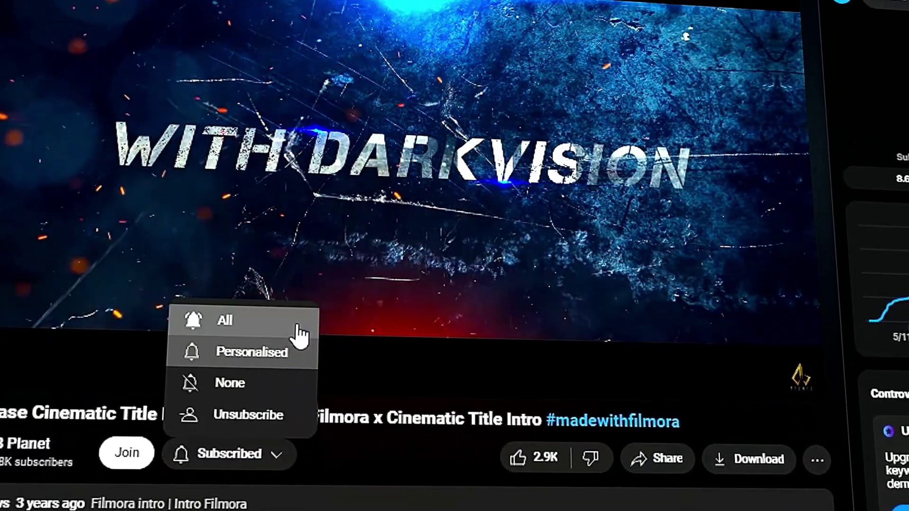
{"action": "left_click", "coordinate": [299, 335]}
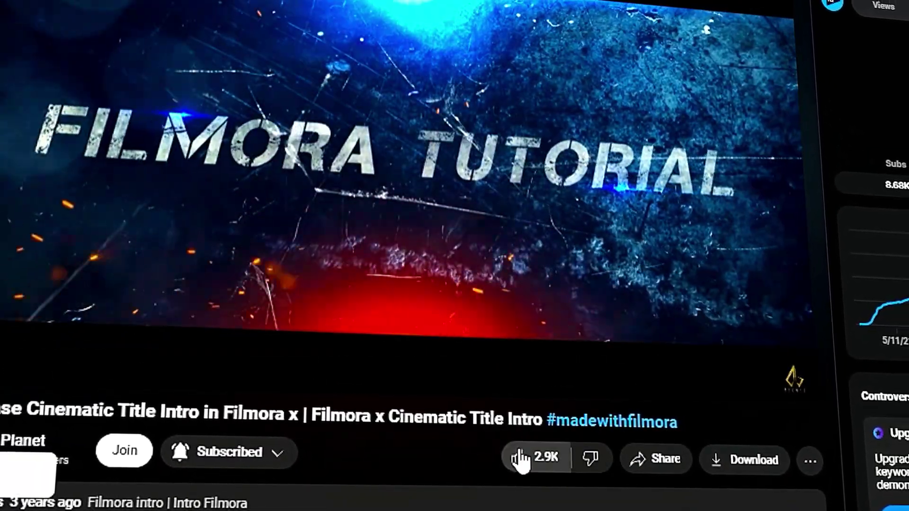
{"action": "left_click", "coordinate": [519, 457]}
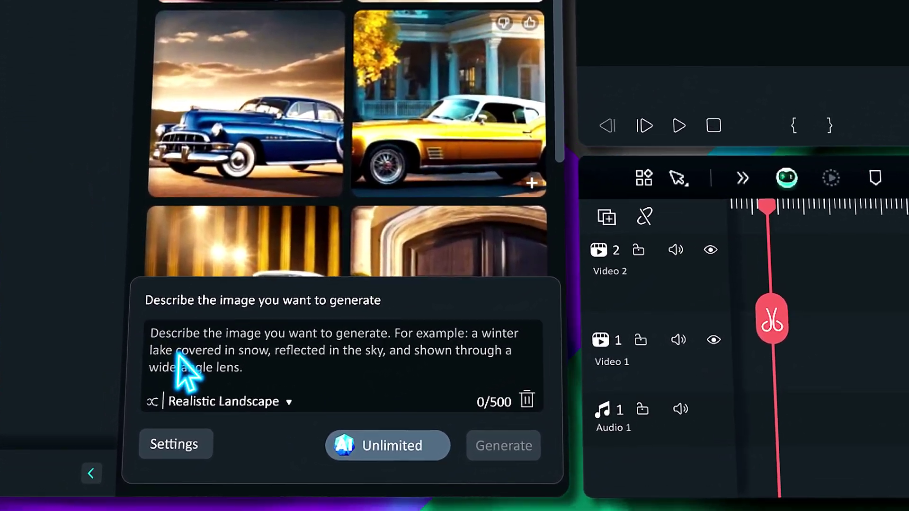
Step: Enter the ultra-realistic Black Panther prompt ending 'Use a high-resolution 32k camera' and generate in Cyberpunk style
{"action": "left_click", "coordinate": [148, 384]}
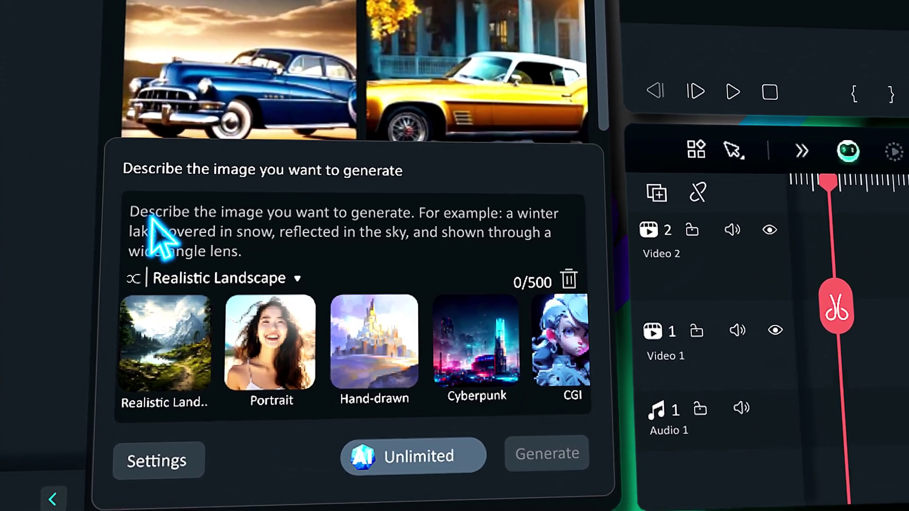
{"action": "type", "text": "An ultra-realistic Marvel Black Panther in action, a cinematic background. The lighting should highlight the black panther's features, creating a play of light and shadow that adds depth to the image."}
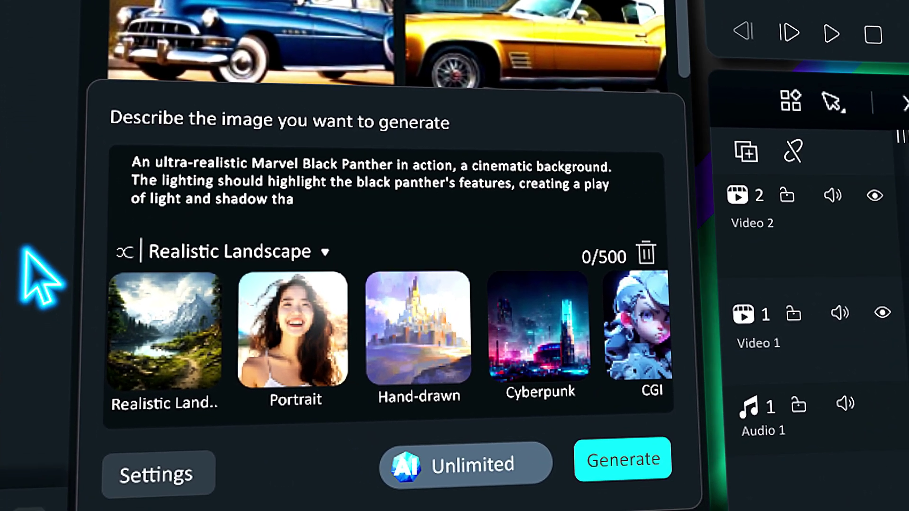
{"action": "key", "text": "Return"}
{"action": "type", "text": "Use a high-resolution 32k camera"}
{"action": "left_click", "coordinate": [497, 317]}
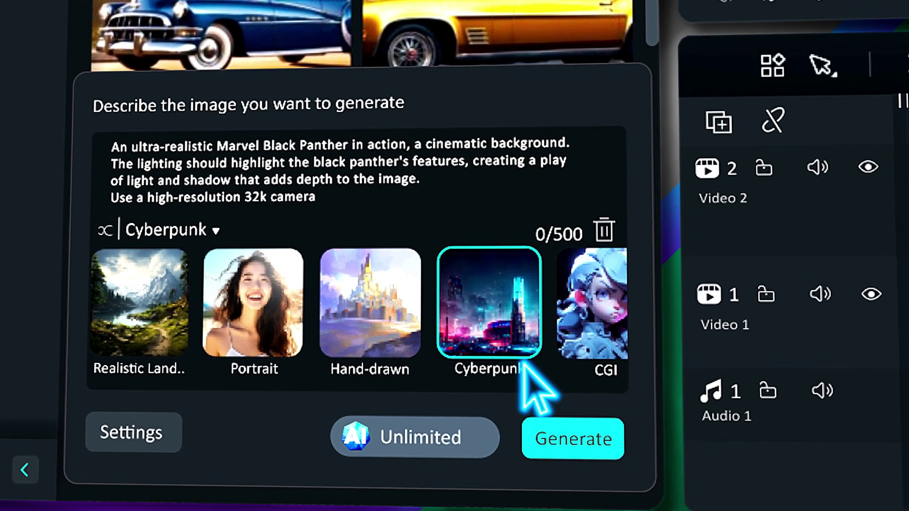
{"action": "left_click", "coordinate": [568, 426]}
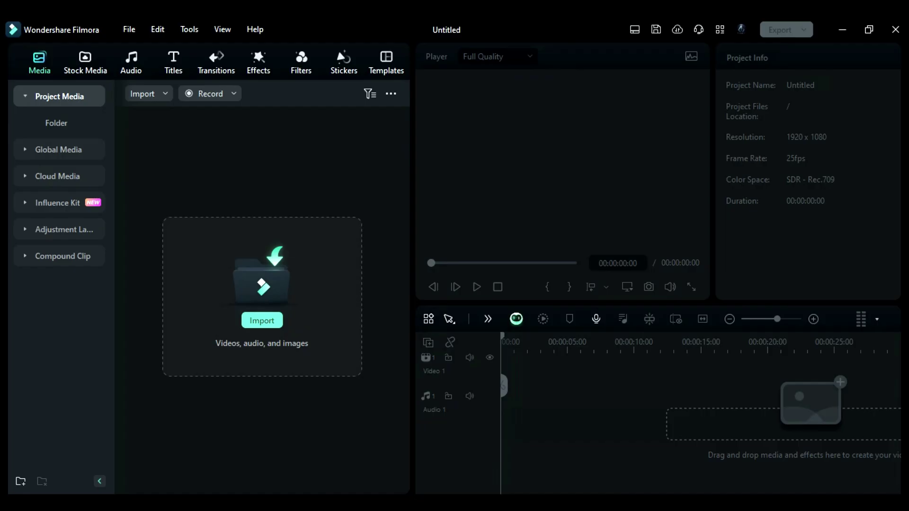
Step: Open AI Image from the Stock Media library and reveal its image style choices
{"action": "left_click", "coordinate": [112, 68]}
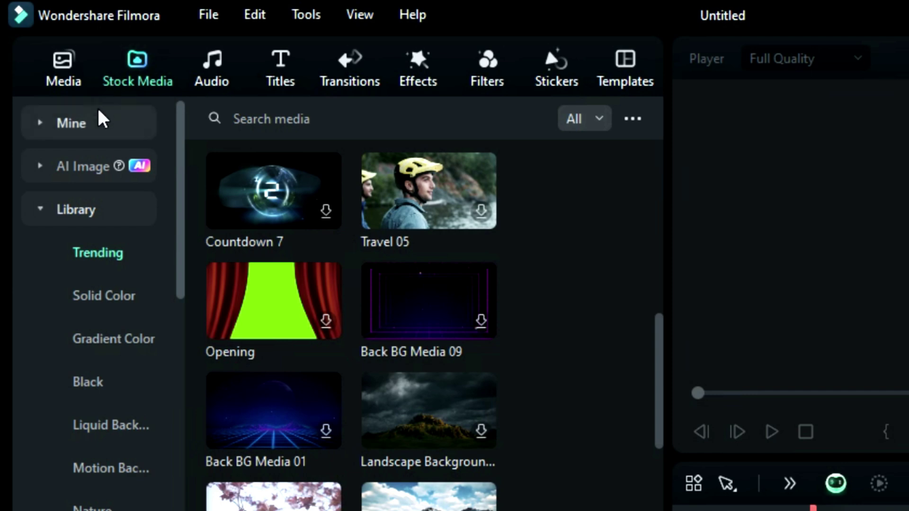
{"action": "left_click", "coordinate": [65, 175]}
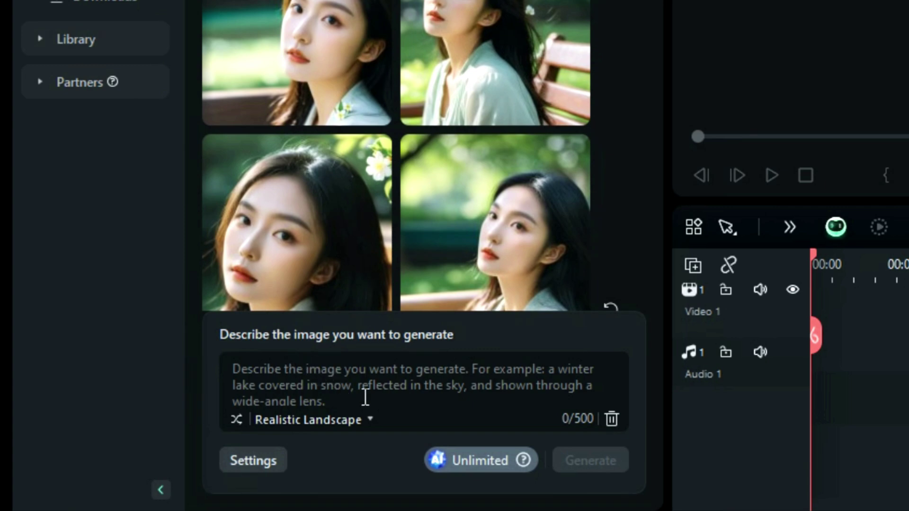
{"action": "left_click", "coordinate": [368, 420]}
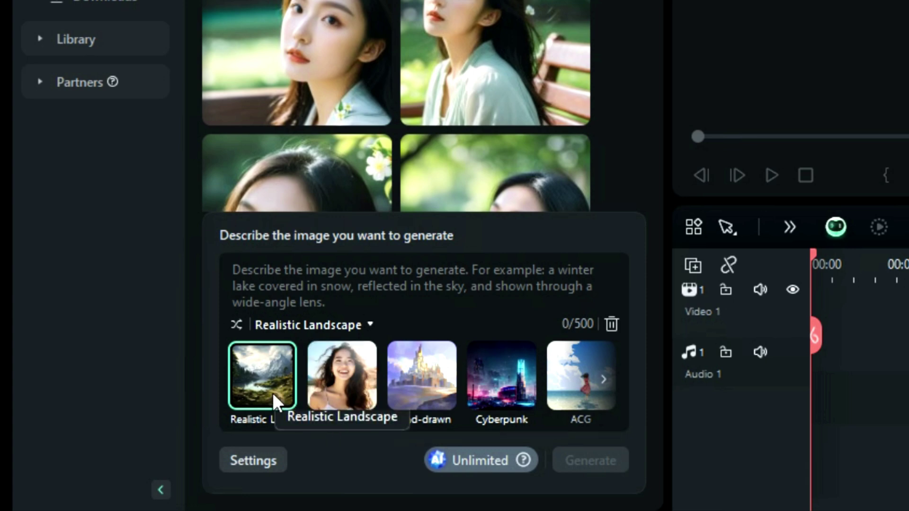
Step: Preview the Portrait, Hand-drawn, Cyberpunk, ACG, CGI, Futuristic and Watercolor styles, then dismiss the aspect ratio popup
{"action": "left_click", "coordinate": [341, 396]}
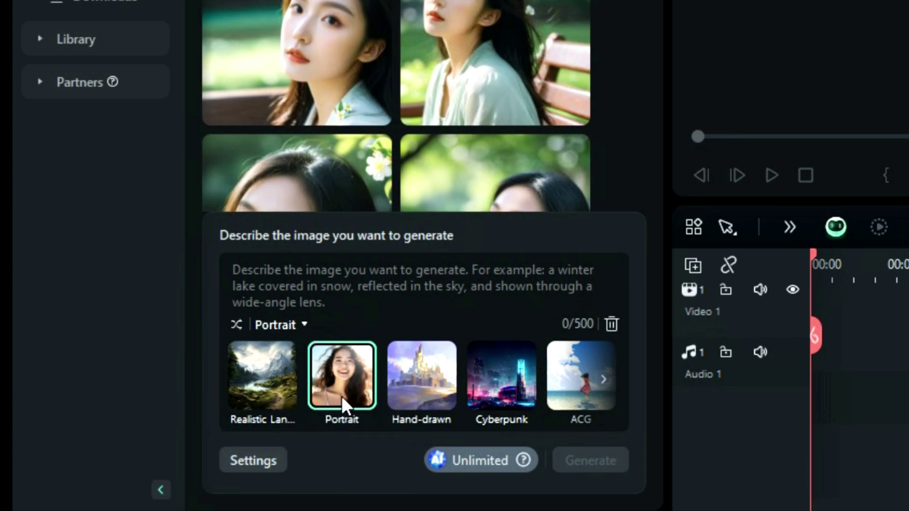
{"action": "left_click", "coordinate": [411, 383]}
{"action": "left_click", "coordinate": [484, 384]}
{"action": "left_click", "coordinate": [557, 386]}
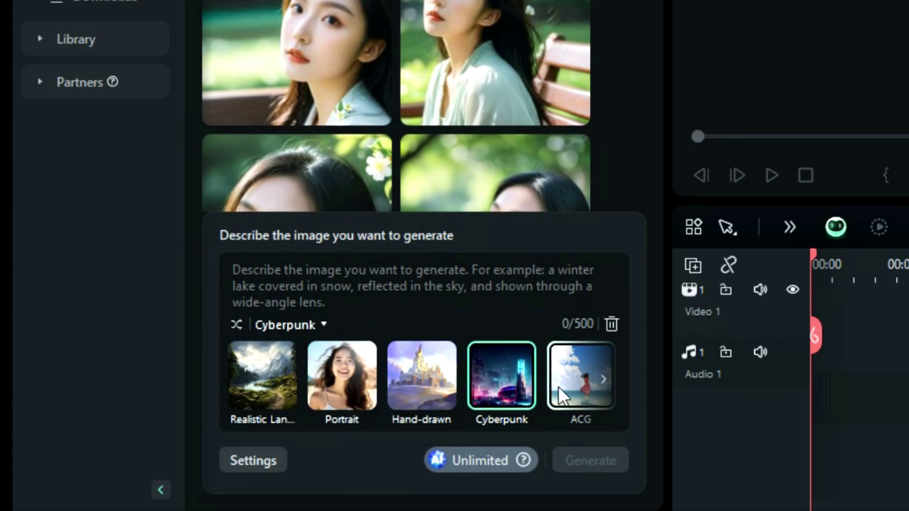
{"action": "left_click", "coordinate": [604, 381]}
{"action": "left_click", "coordinate": [359, 367]}
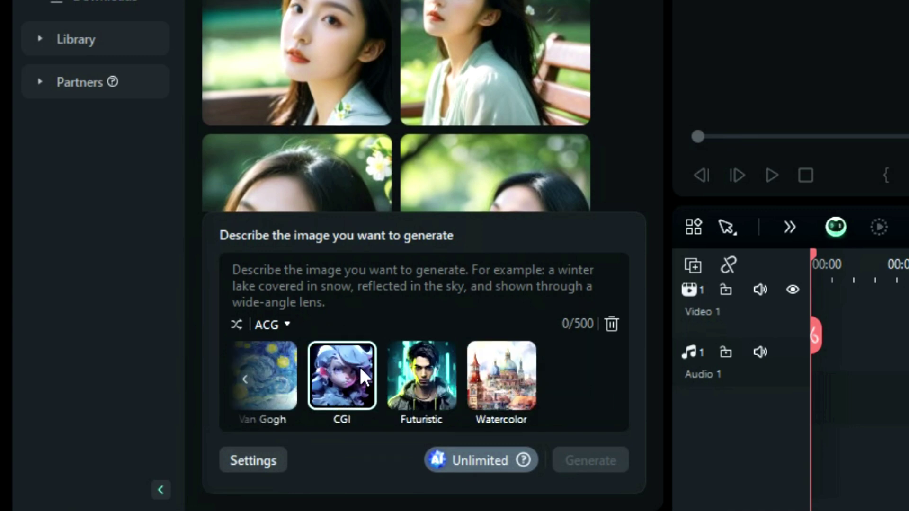
{"action": "left_click", "coordinate": [435, 376]}
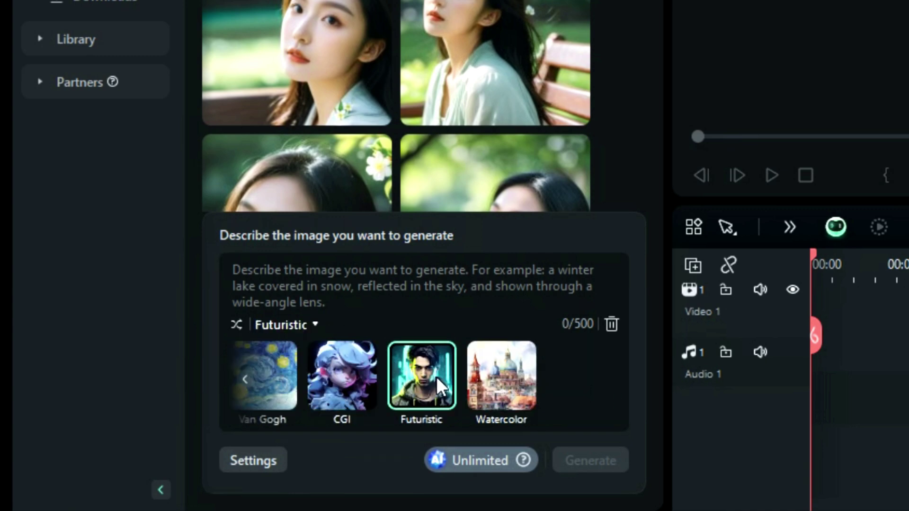
{"action": "left_click", "coordinate": [491, 382]}
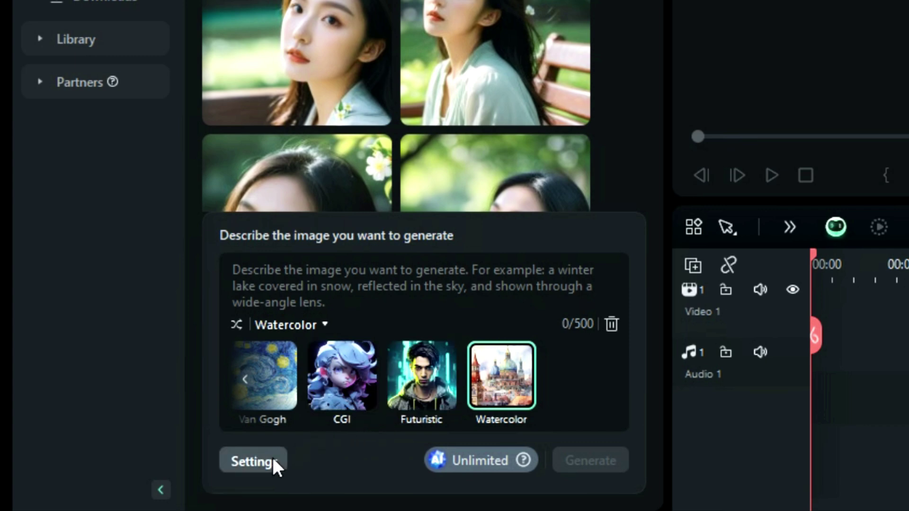
{"action": "left_click", "coordinate": [256, 461]}
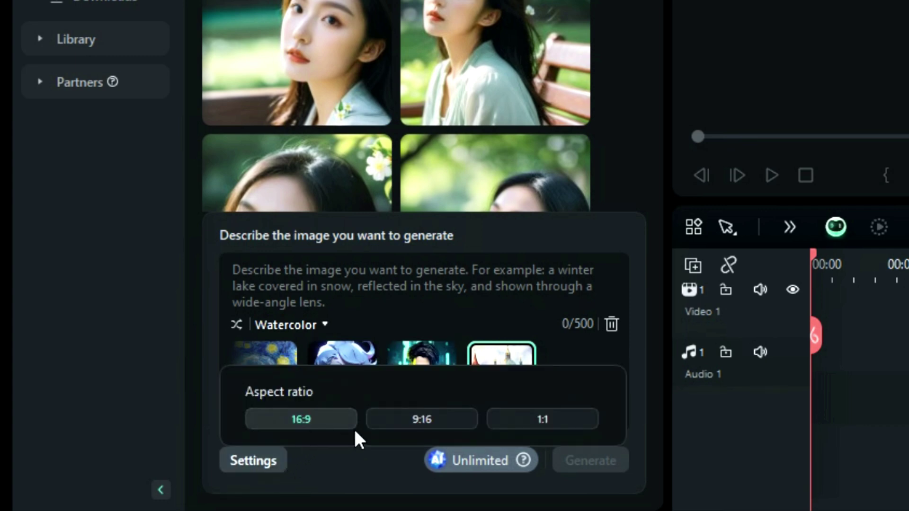
{"action": "left_click", "coordinate": [720, 428]}
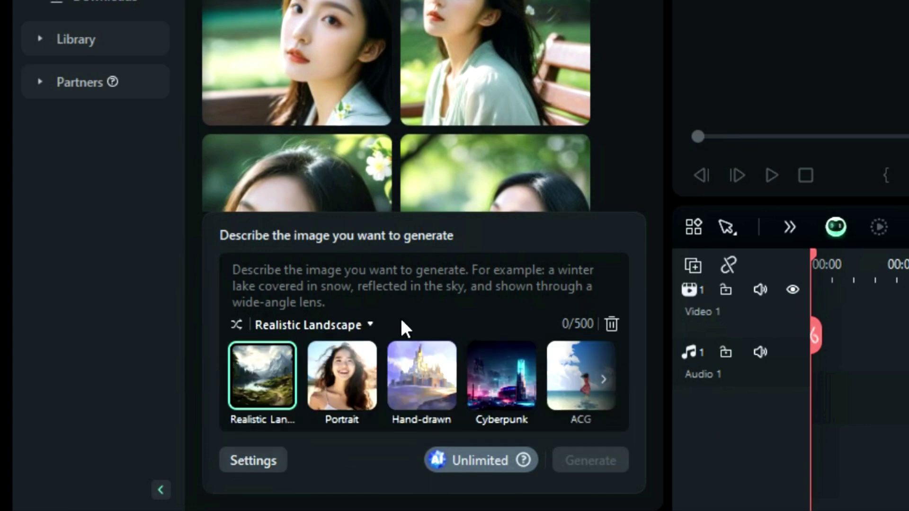
Step: Type the 'An ultra realistic Marvel Black Panther in action, futuristic background' prompt with lighting details
{"action": "left_click", "coordinate": [382, 284]}
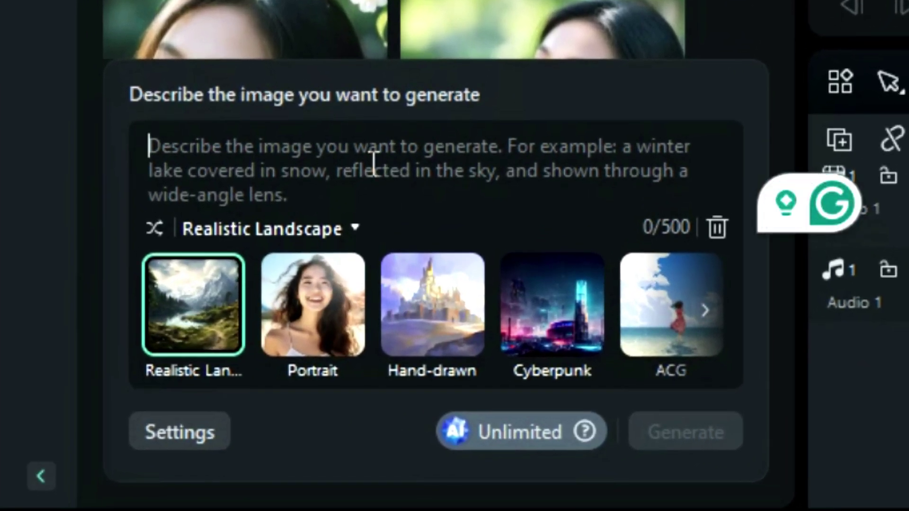
{"action": "type", "text": "An "}
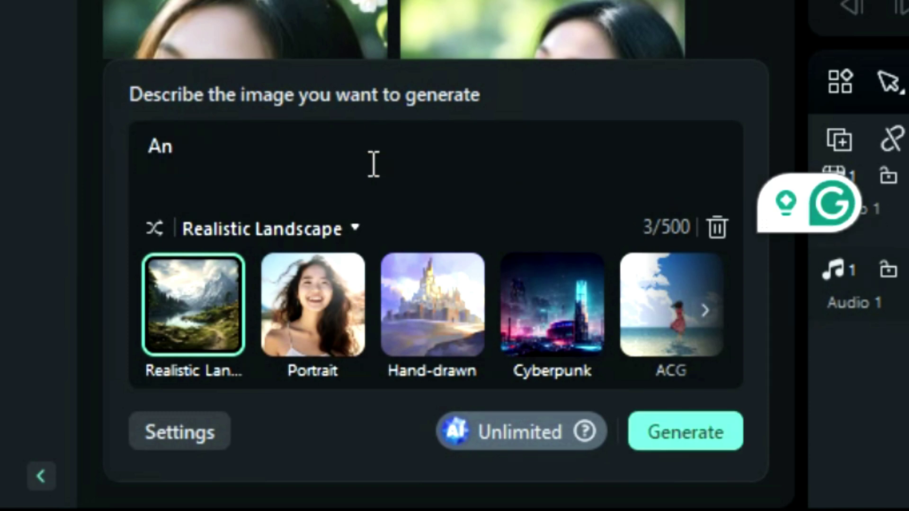
{"action": "type", "text": "ultra realistic Marvel Black Panther"}
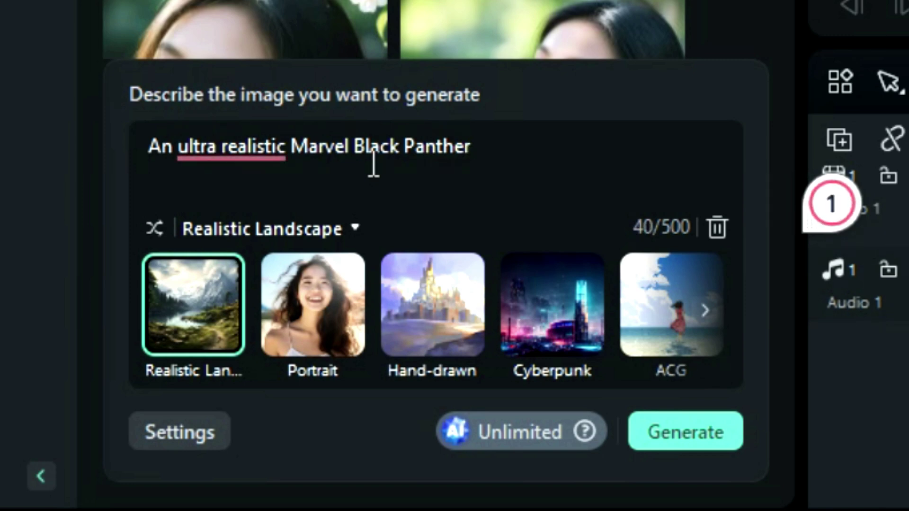
{"action": "type", "text": "in action"}
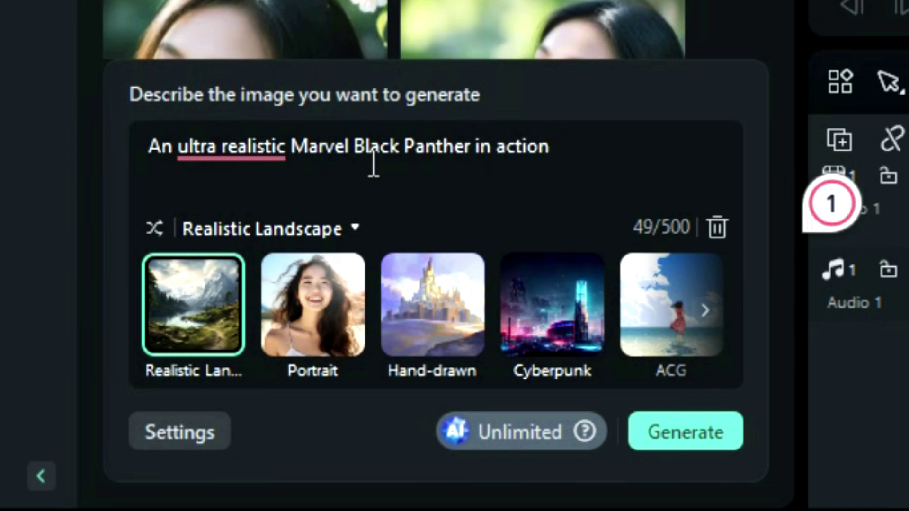
{"action": "type", "text": "inematic background"}
{"action": "key", "text": "ctrl+z"}
{"action": "type", "text": "futuristic background. The lighting should"}
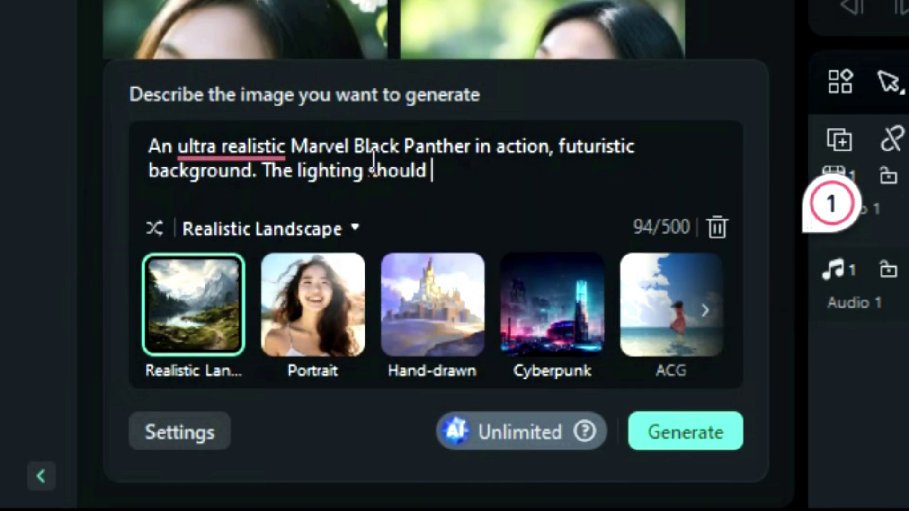
{"action": "type", "text": "highlight the black panther's feature"}
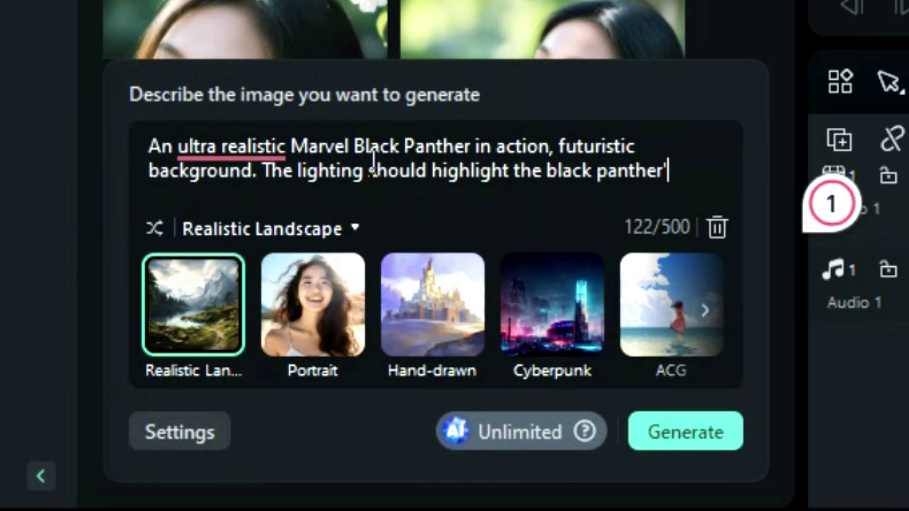
{"action": "type", "text": " and create a pla"}
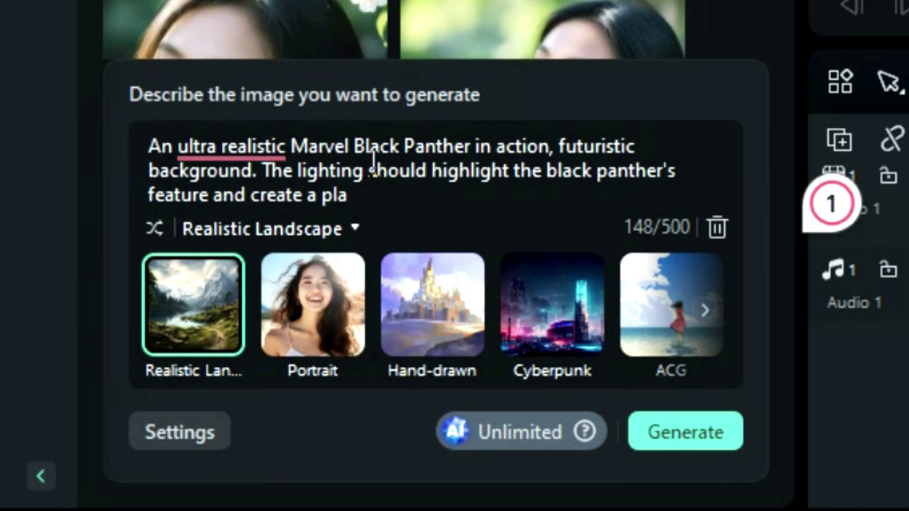
{"action": "type", "text": "y of light and shadow to add"}
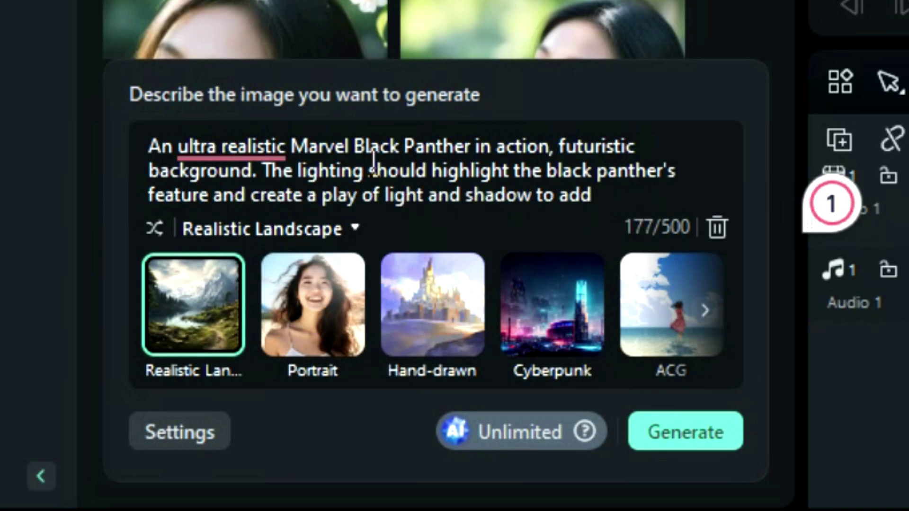
{"action": "type", "text": " depth to the image, "}
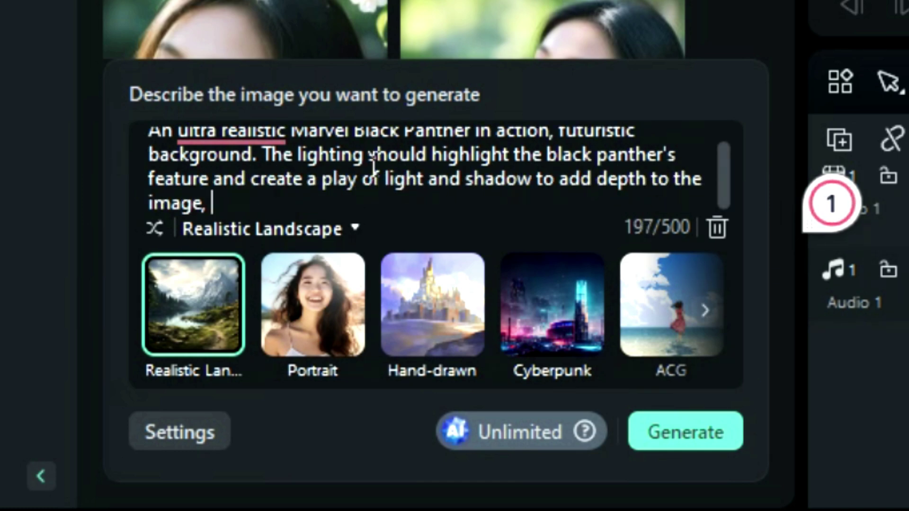
{"action": "type", "text": "use ultra high reso"}
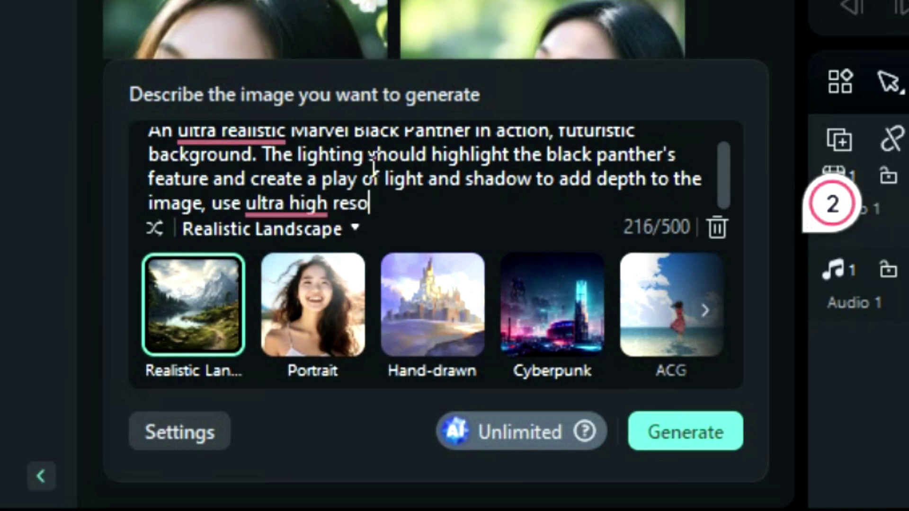
{"action": "type", "text": "lution, 32k camera."}
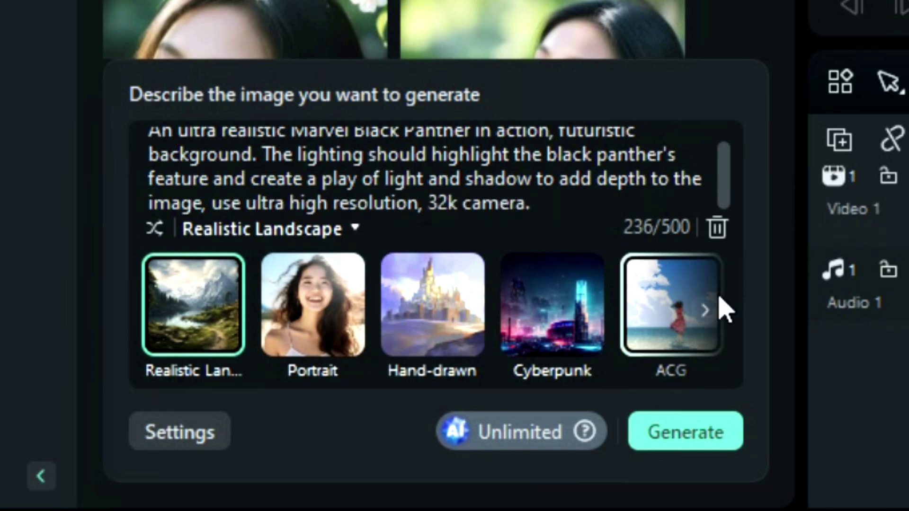
Step: Choose the Futuristic style, generate four Black Panther images, and preview the first one
{"action": "left_click", "coordinate": [706, 309]}
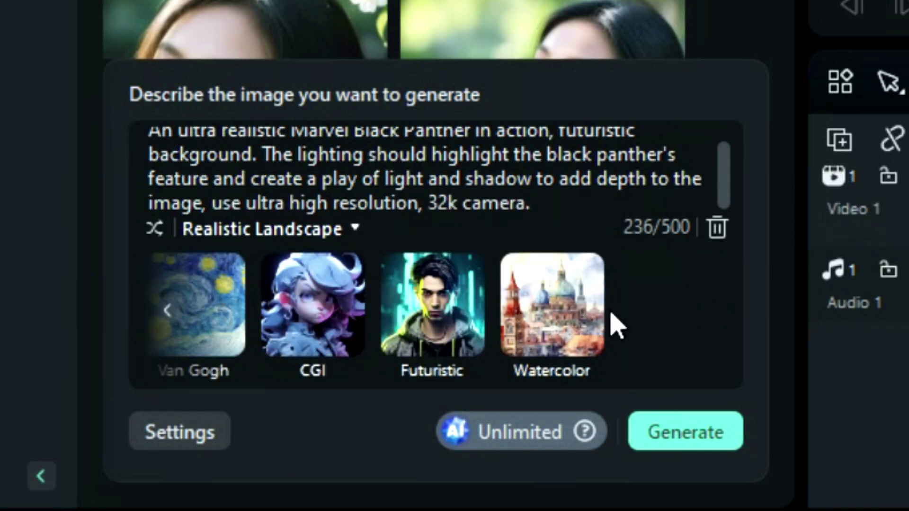
{"action": "left_click", "coordinate": [416, 365]}
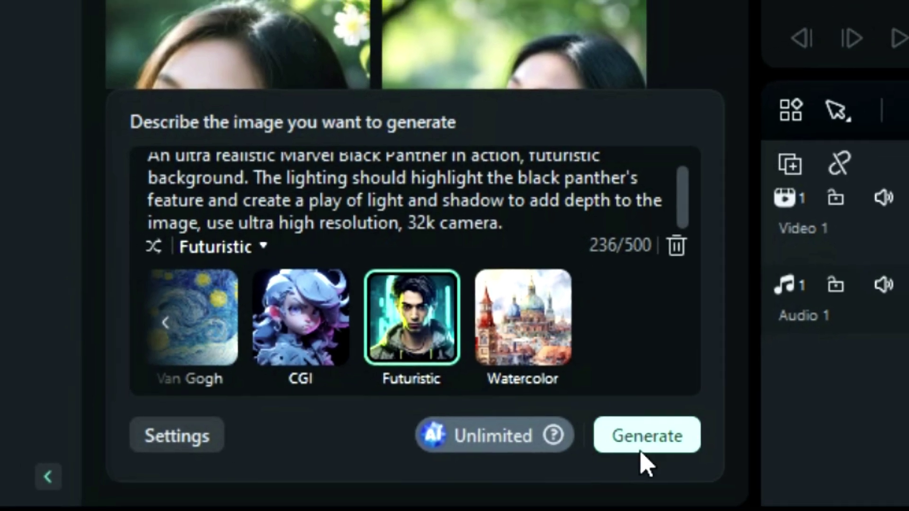
{"action": "left_click", "coordinate": [644, 440]}
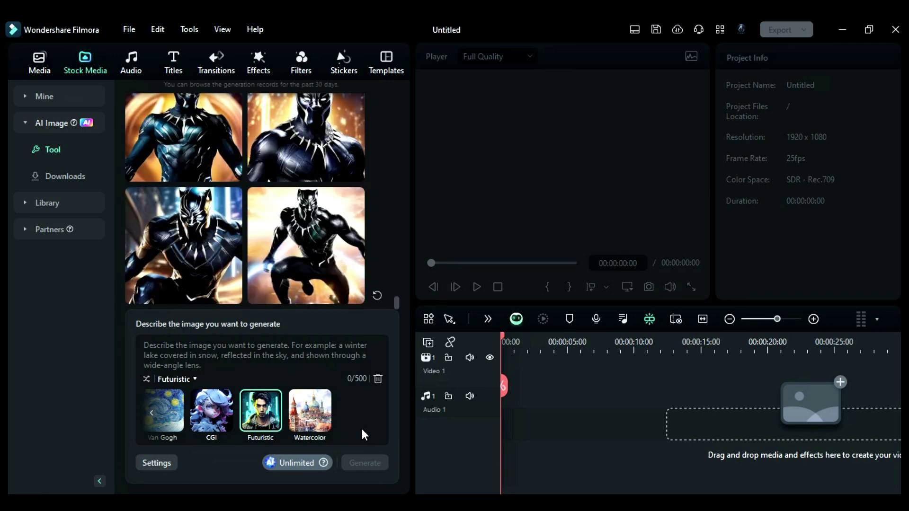
{"action": "left_click", "coordinate": [209, 159]}
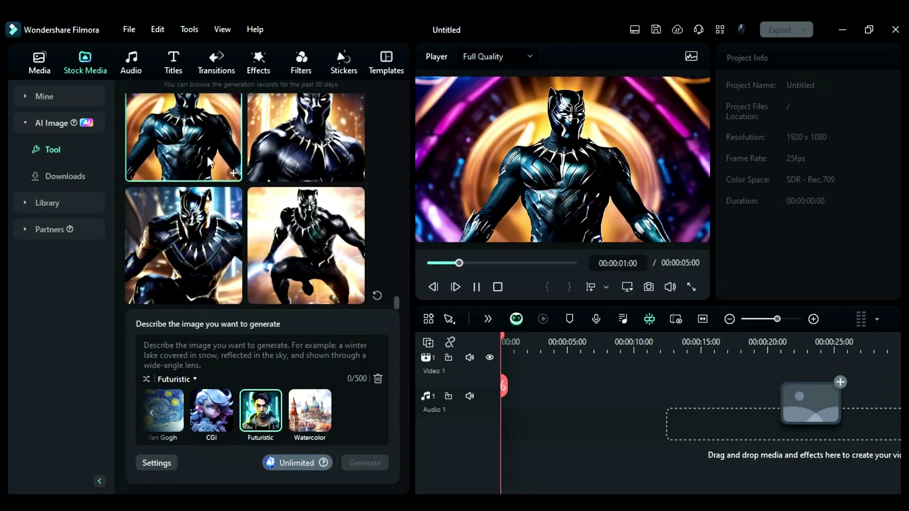
Step: Show the second generated Black Panther image in the player
{"action": "left_click", "coordinate": [286, 168]}
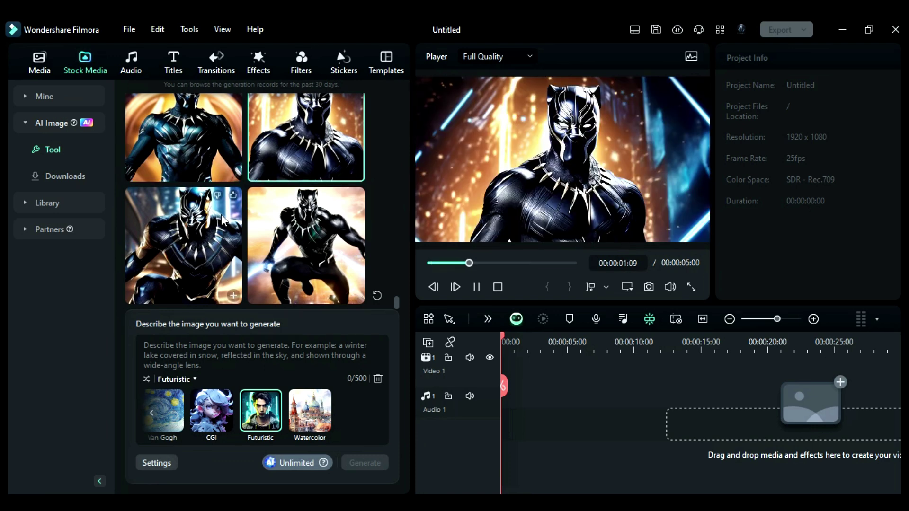